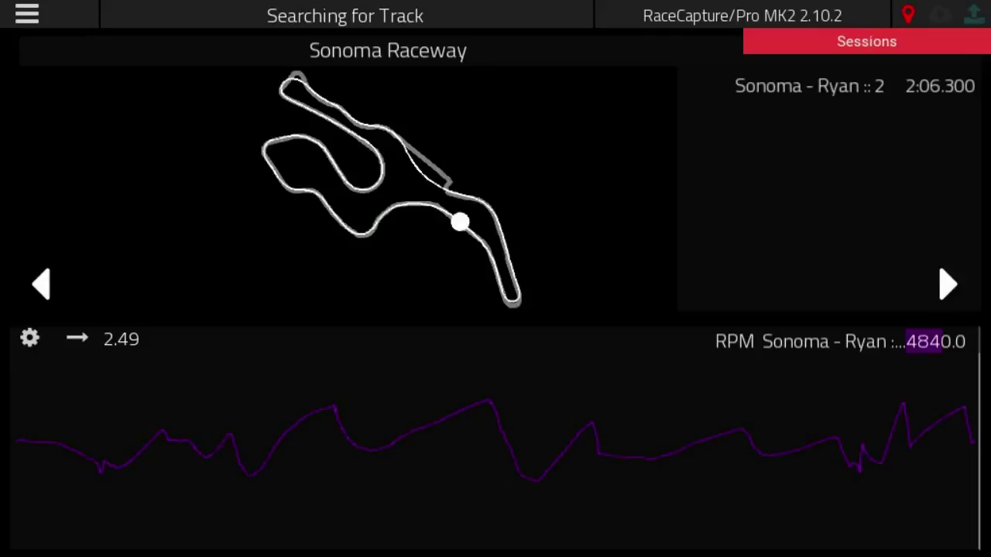
# - Scrub through lap 2's RPM trace by distance, then with the horizontal axis switched to time
pyautogui.moveTo(283, 488)
pyautogui.mouseDown()
pyautogui.moveTo(272, 498)
pyautogui.moveTo(197, 457)
pyautogui.moveTo(122, 442)
pyautogui.moveTo(250, 441)
pyautogui.moveTo(347, 420)
pyautogui.moveTo(491, 421)
pyautogui.moveTo(323, 416)
pyautogui.moveTo(609, 387)
pyautogui.moveTo(737, 418)
pyautogui.moveTo(378, 418)
pyautogui.moveTo(254, 440)
pyautogui.moveTo(83, 372)
pyautogui.moveTo(238, 436)
pyautogui.moveTo(464, 420)
pyautogui.moveTo(617, 455)
pyautogui.moveTo(761, 460)
pyautogui.moveTo(467, 425)
pyautogui.moveTo(210, 410)
pyautogui.moveTo(160, 432)
pyautogui.moveTo(275, 423)
pyautogui.moveTo(628, 445)
pyautogui.moveTo(871, 438)
pyautogui.mouseUp()
pyautogui.click(77, 338)
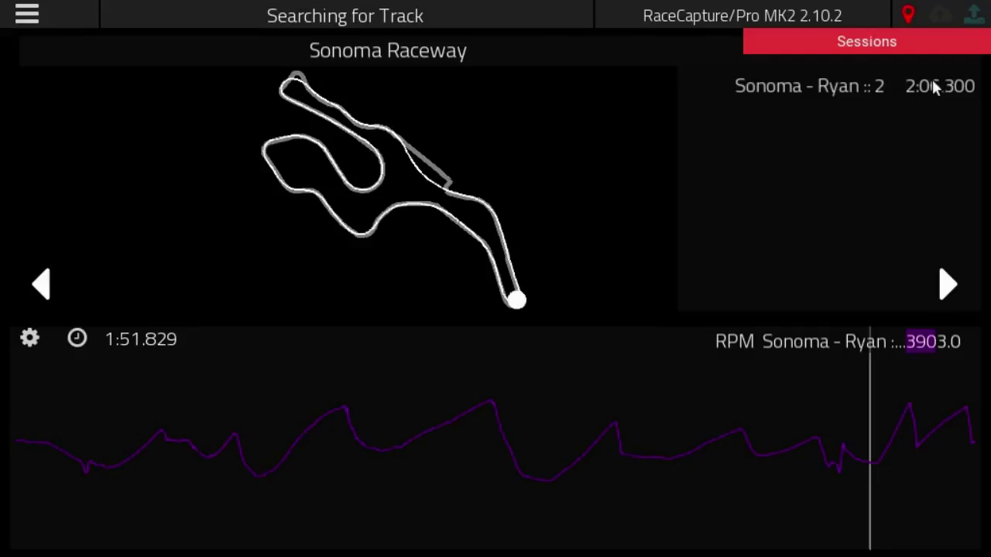
pyautogui.moveTo(175, 357)
pyautogui.mouseDown()
pyautogui.moveTo(425, 385)
pyautogui.moveTo(711, 443)
pyautogui.moveTo(88, 336)
pyautogui.moveTo(69, 391)
pyautogui.moveTo(699, 455)
pyautogui.moveTo(547, 391)
pyautogui.mouseUp()
# - Return the axis to distance and swap the track map for the Selected Laps table (RPM 2983/4666/6784)
pyautogui.click(78, 336)
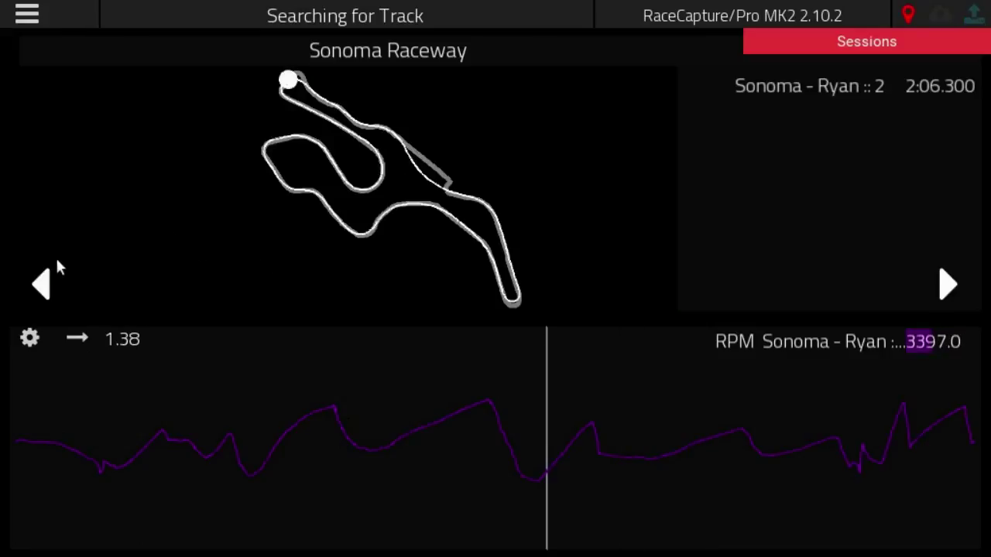
pyautogui.click(40, 284)
pyautogui.click(946, 284)
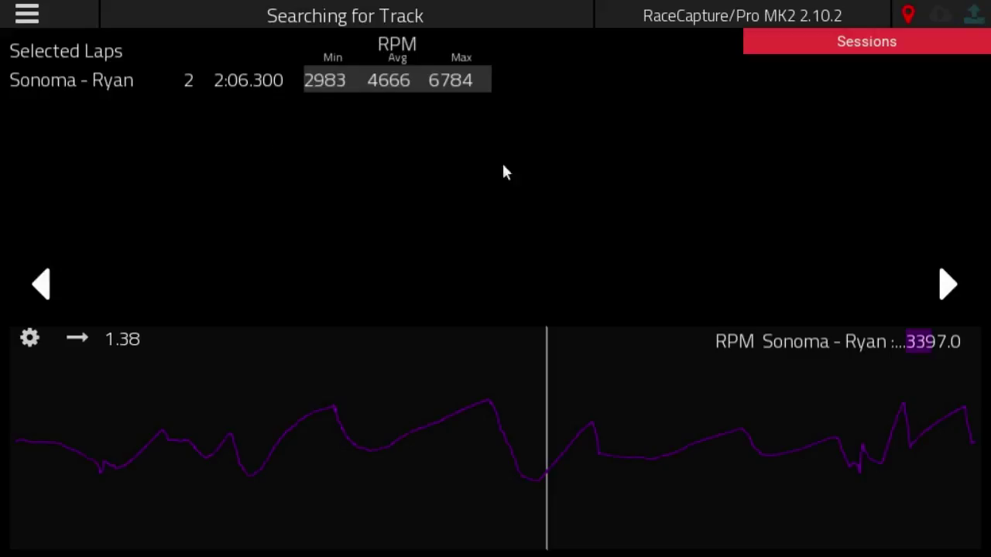
# - Add laps 3 (2:07.800) and 4 (2:06.402) from the first Sonoma session to the comparison
pyautogui.click(894, 41)
pyautogui.click(882, 246)
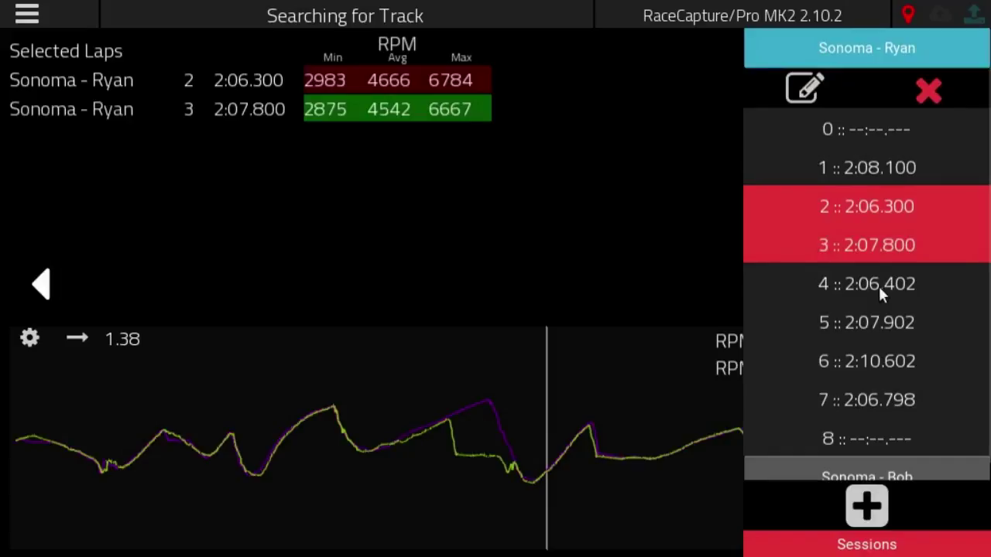
pyautogui.click(876, 284)
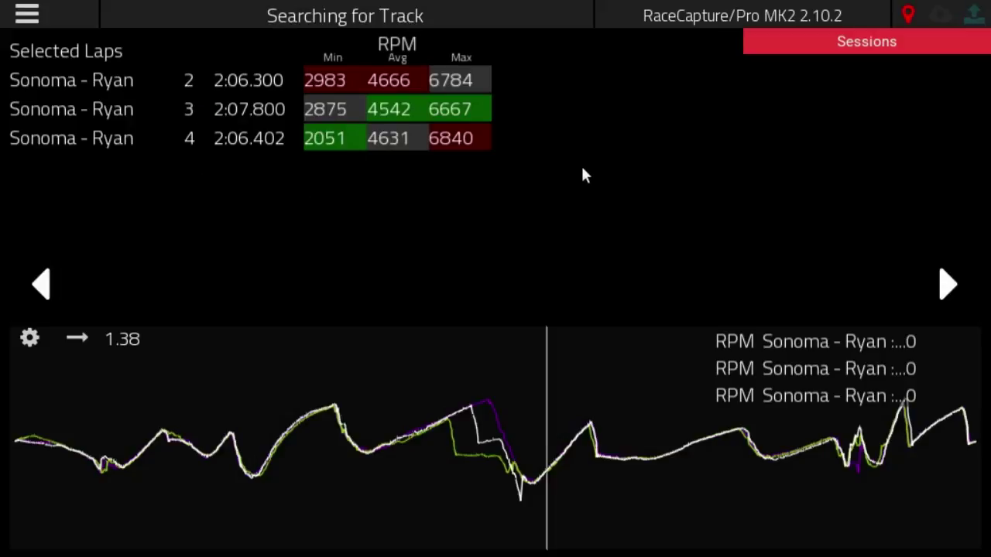
# - Chart Speed with RPM, giving per-lap speed min/avg/max of 34/70/103, 33/69/103 and 34/70/102
pyautogui.click(29, 338)
pyautogui.scroll(-10, 708, 266)
pyautogui.scroll(-6, 665, 247)
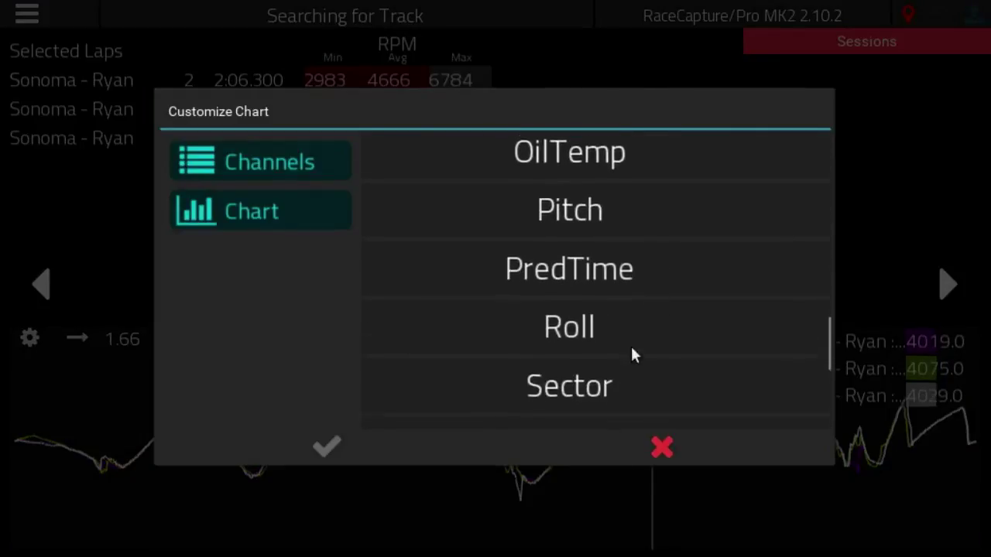
pyautogui.click(602, 294)
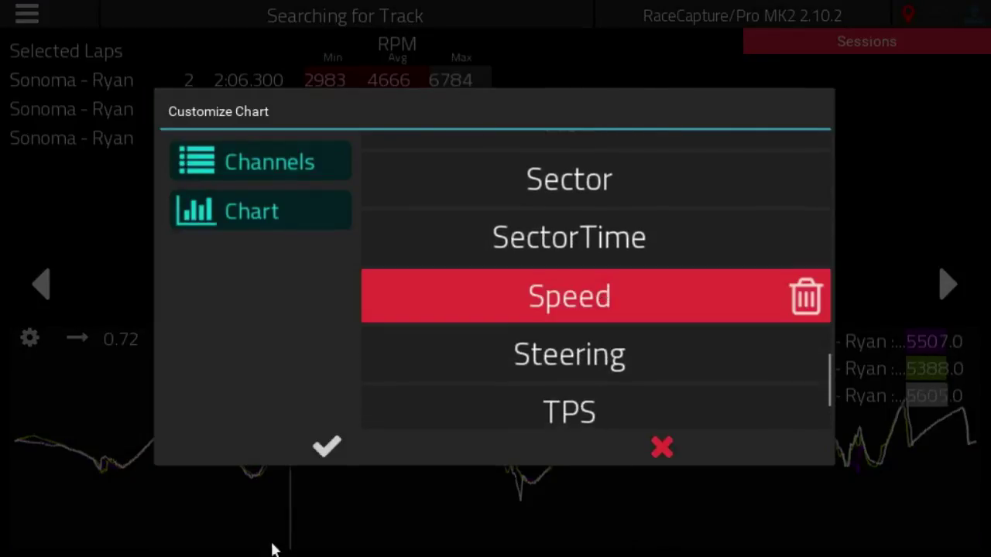
pyautogui.click(331, 444)
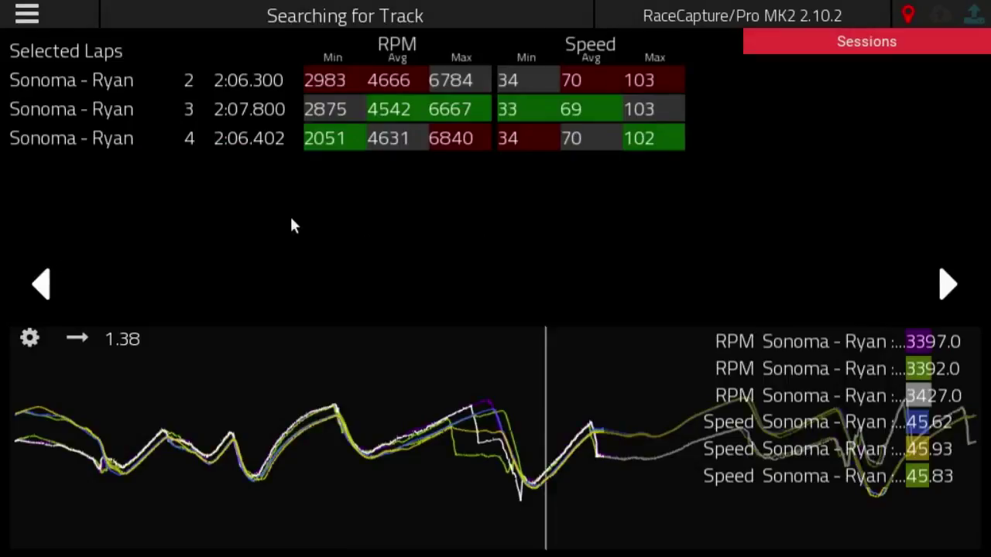
# - Add laps 5, 6 and 7 from the second Sonoma session to the comparison
pyautogui.click(859, 46)
pyautogui.moveTo(875, 398); pyautogui.dragTo(872, 225)
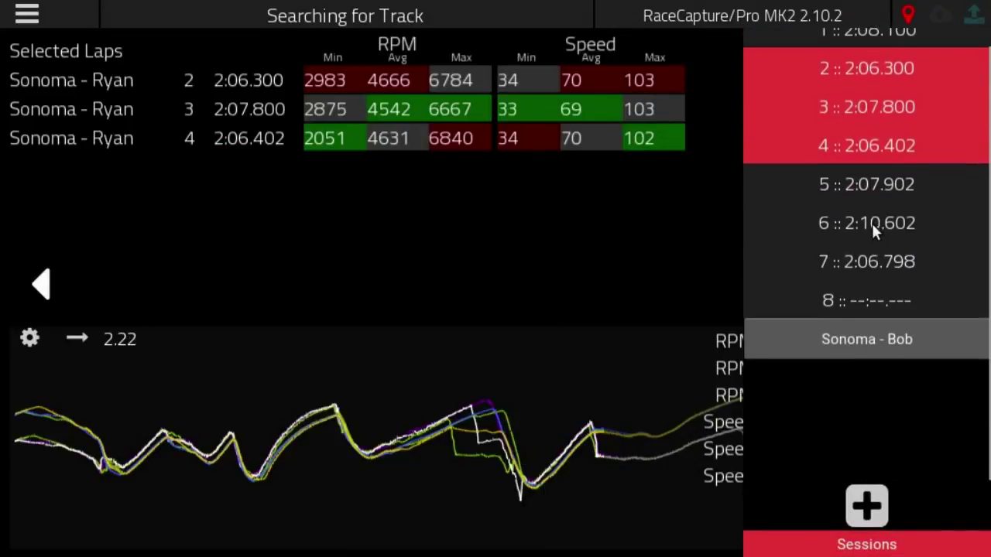
pyautogui.click(861, 464)
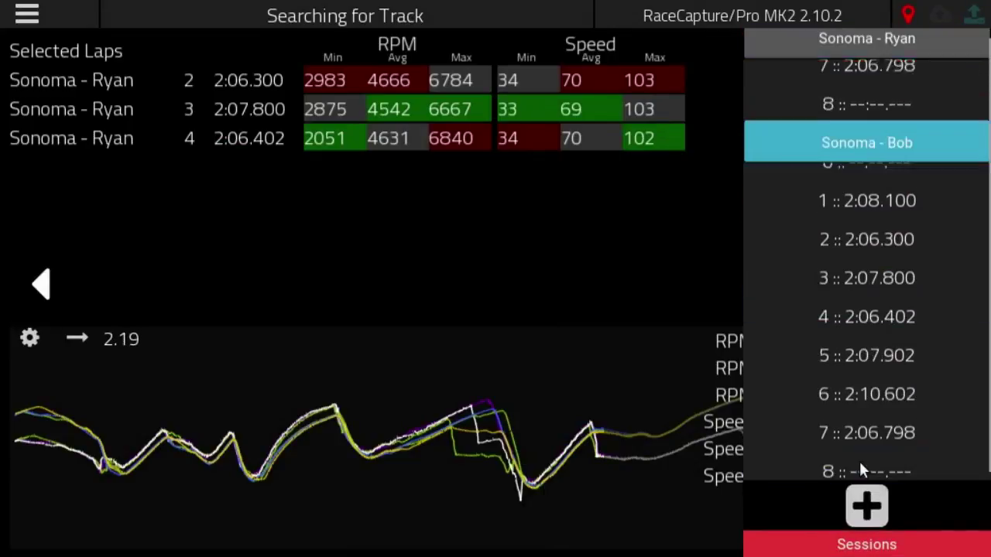
pyautogui.click(858, 353)
pyautogui.click(870, 391)
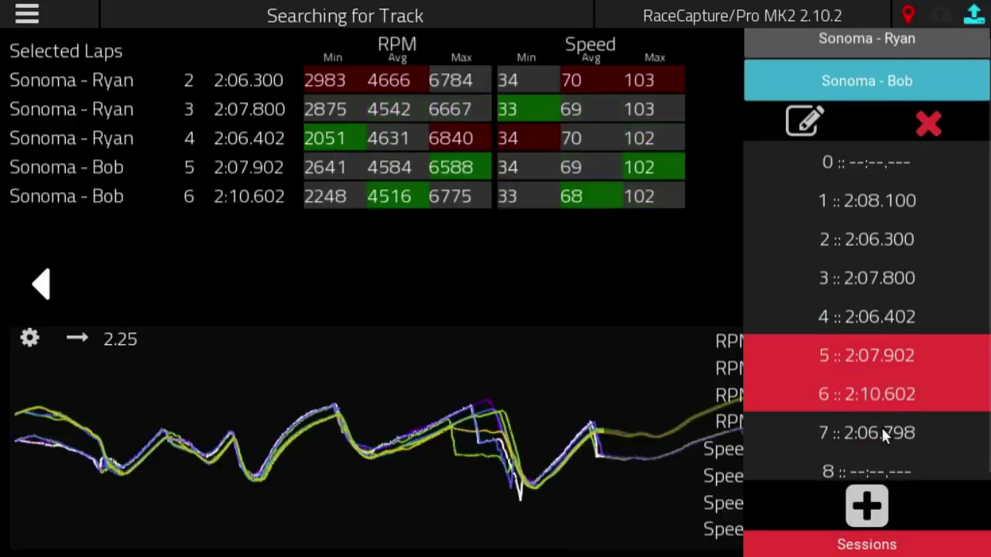
pyautogui.click(883, 431)
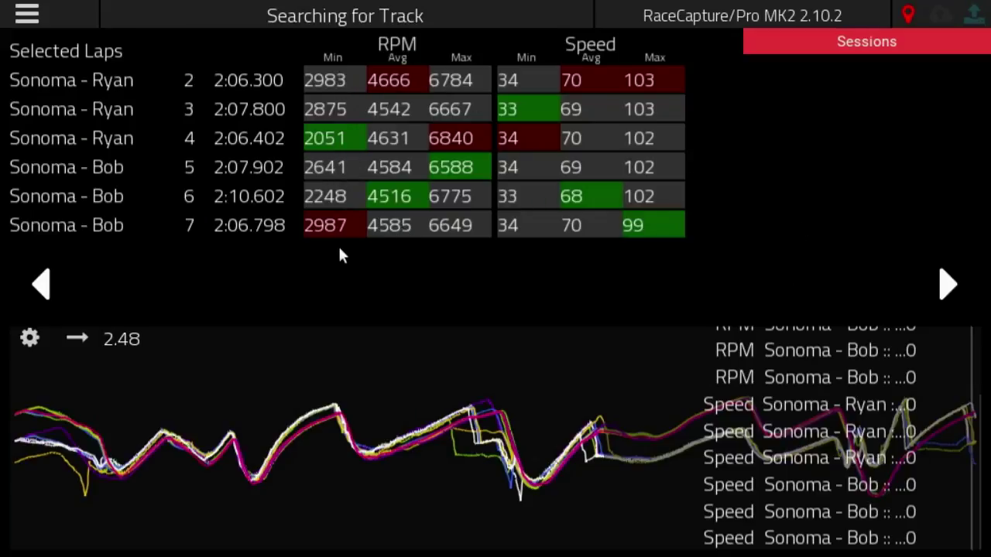
# - Read channel values near the lap start, then move the readout point back to the start
pyautogui.click(228, 330)
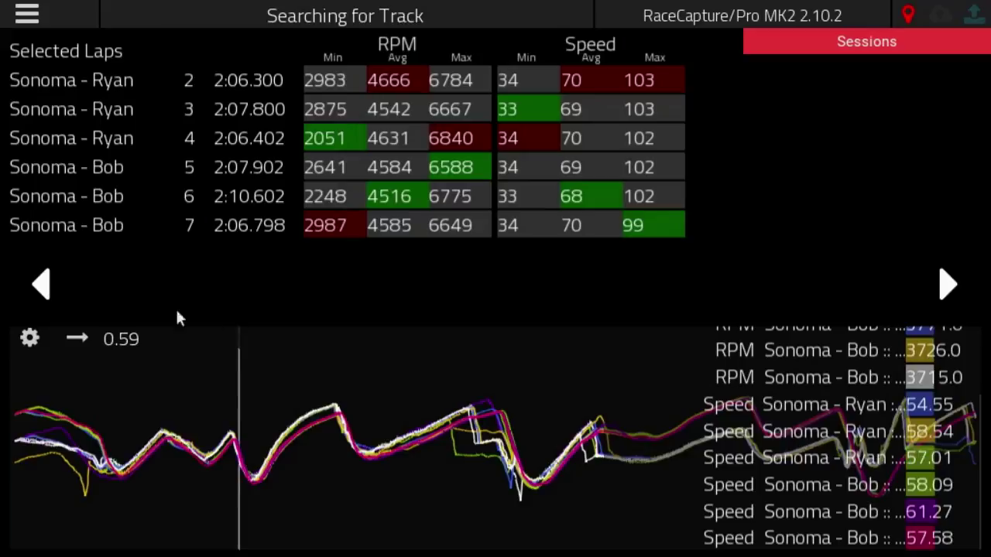
pyautogui.click(294, 345)
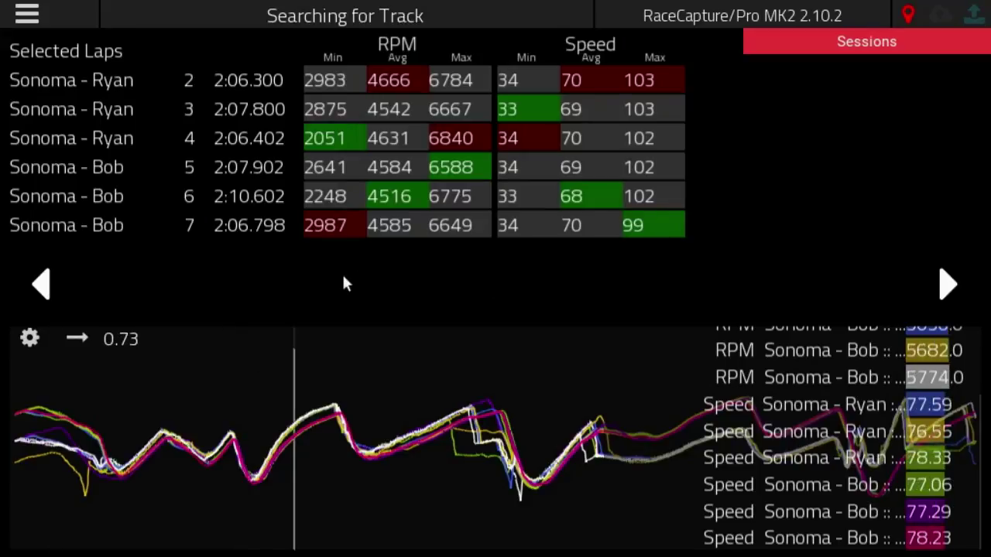
pyautogui.click(13, 354)
# - Remove RPM from the chart channels and add OilTemp, showing its min/avg/max for all six laps
pyautogui.click(29, 339)
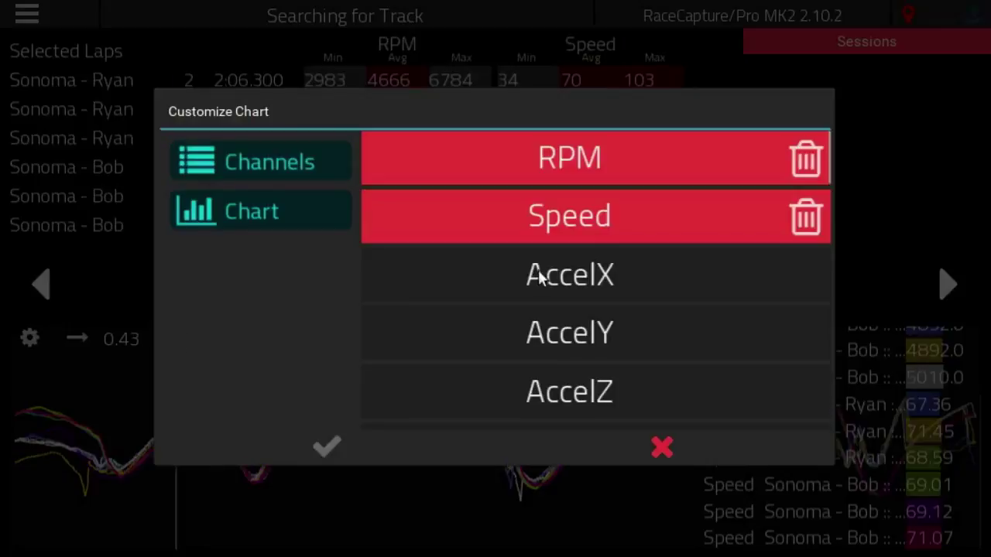
pyautogui.click(805, 161)
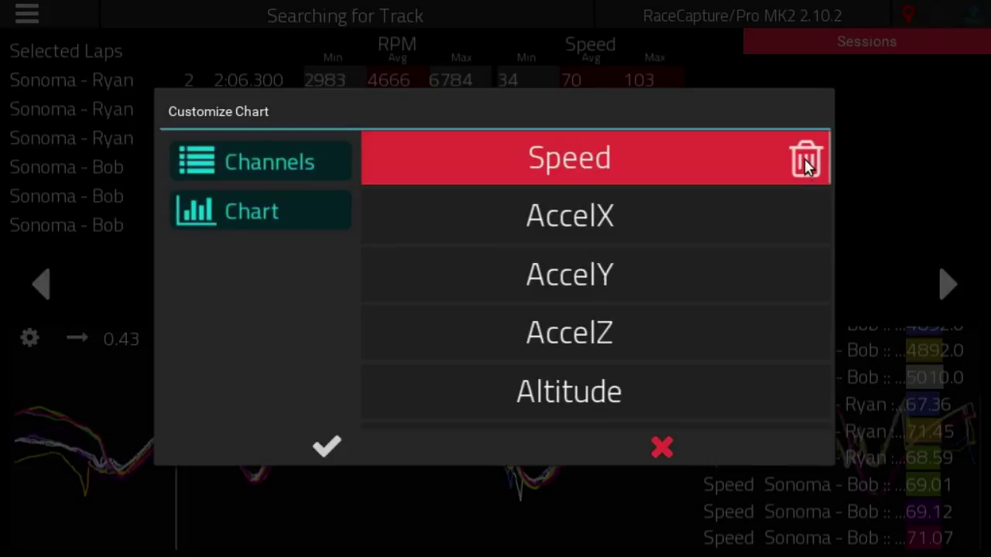
pyautogui.moveTo(723, 375); pyautogui.dragTo(739, 143)
pyautogui.moveTo(737, 358); pyautogui.dragTo(730, 212)
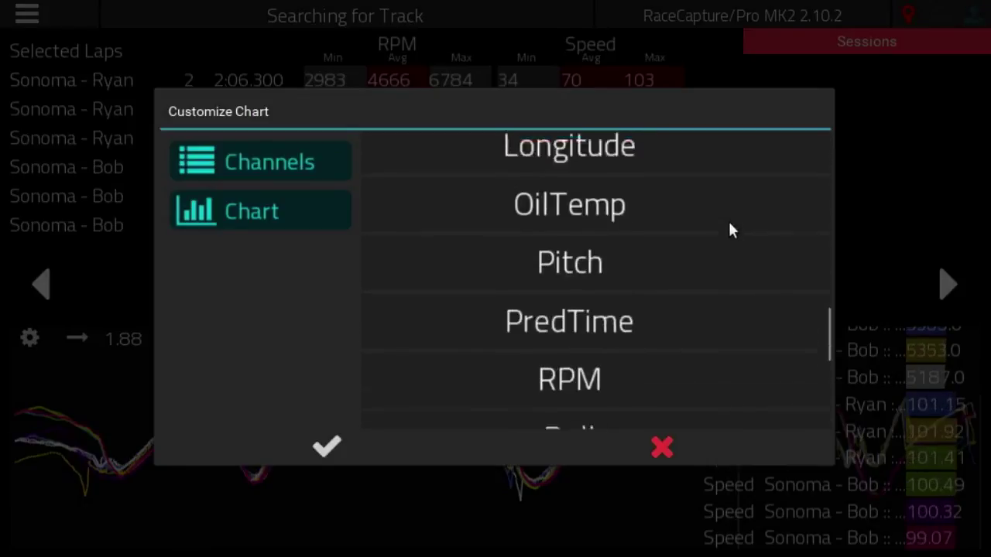
pyautogui.click(686, 246)
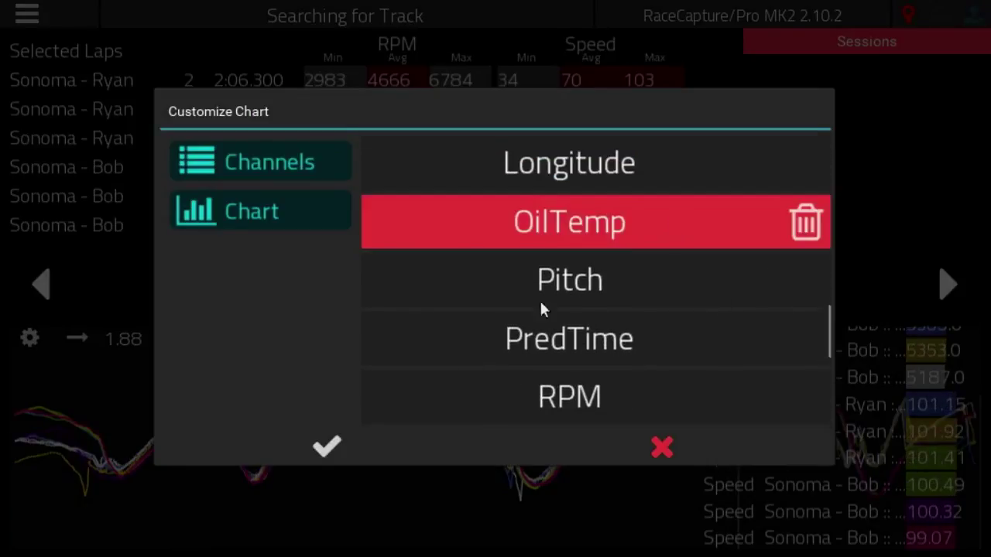
pyautogui.click(325, 444)
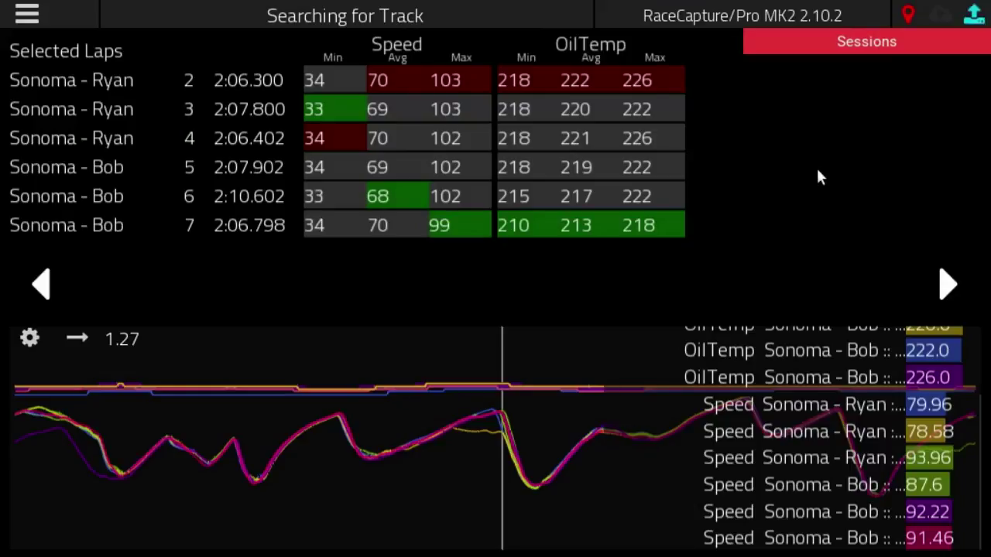
pyautogui.click(755, 363)
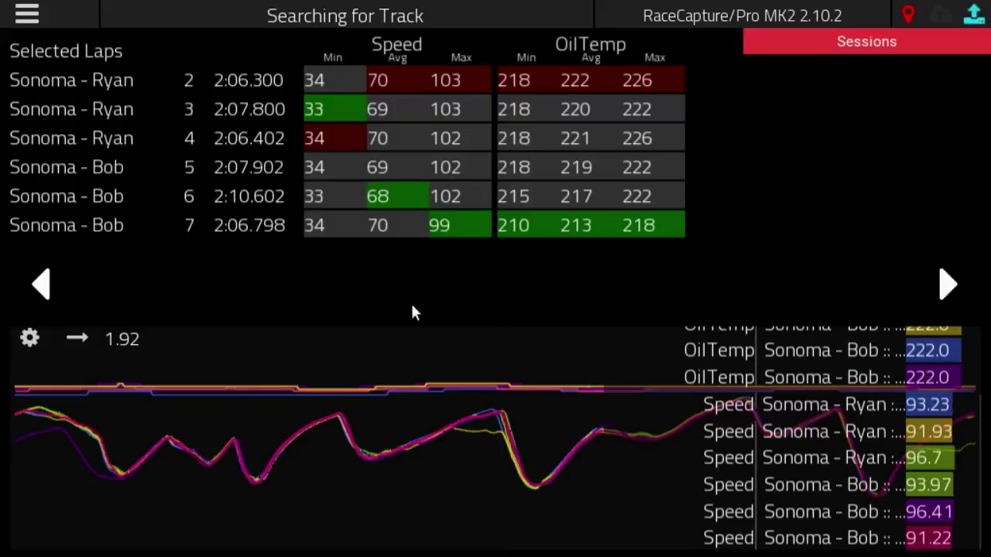